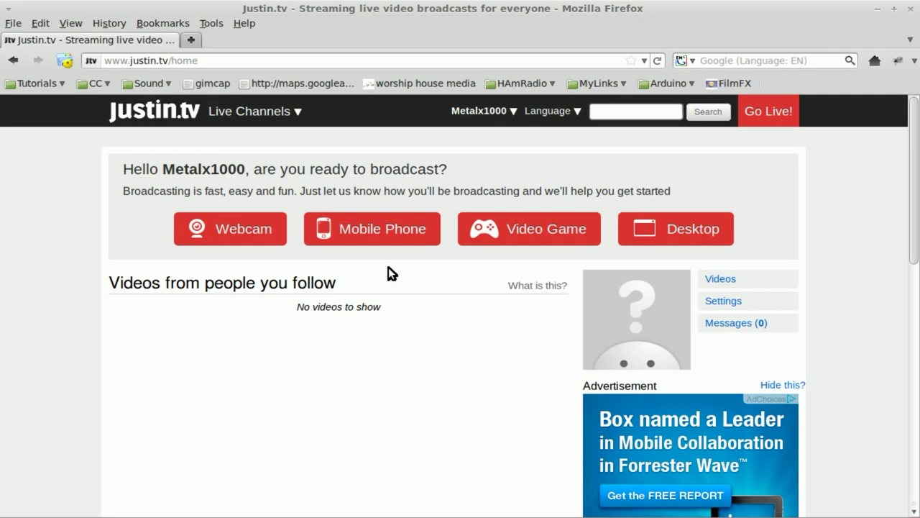
- Open the Go Live broadcasting page and stop the advertisement video playing further down it
left_click(773, 112)
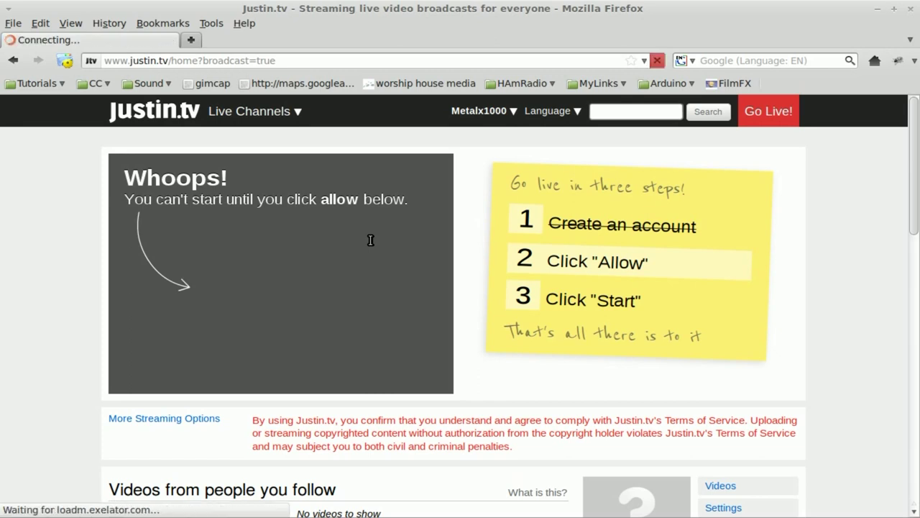
scroll(848, 319, "down", 9)
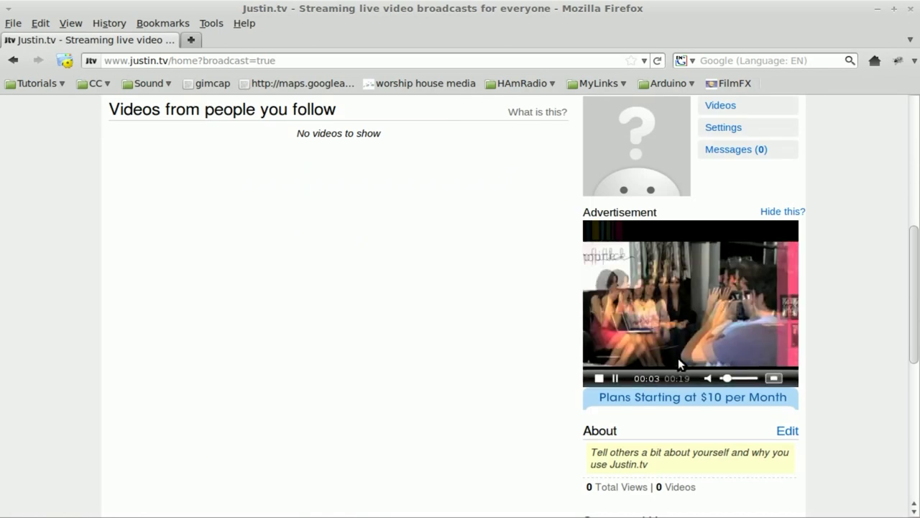
left_click(601, 380)
scroll(445, 293, "up", 9)
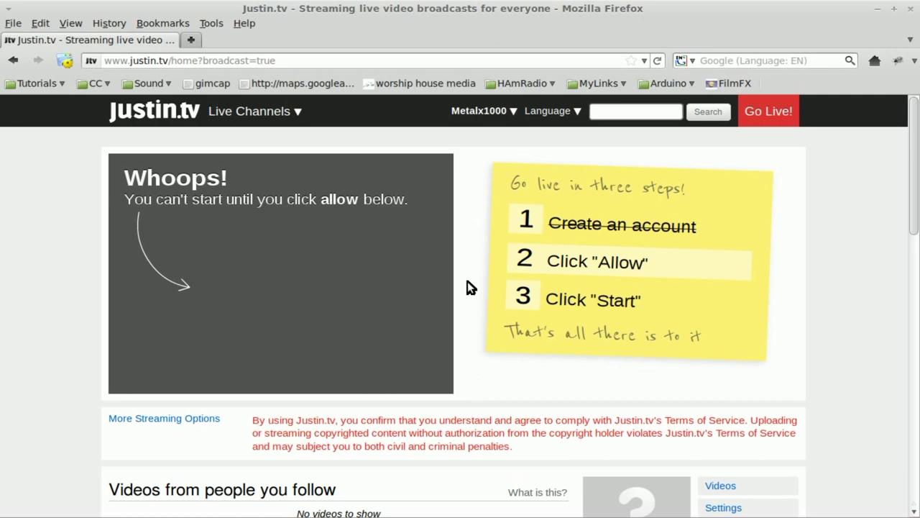
- Open the web console, reload the broadcast page and filter the logged requests for "swf"
key("ctrl+shift+k")
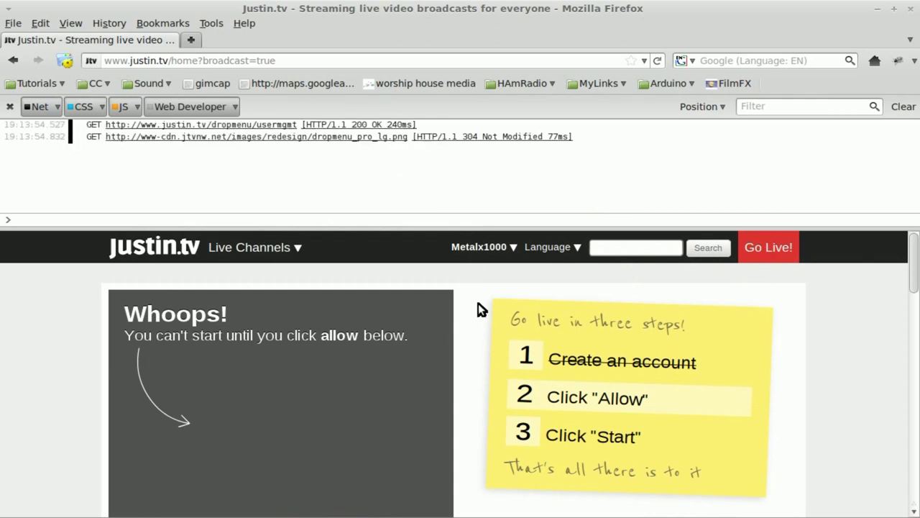
key("F5")
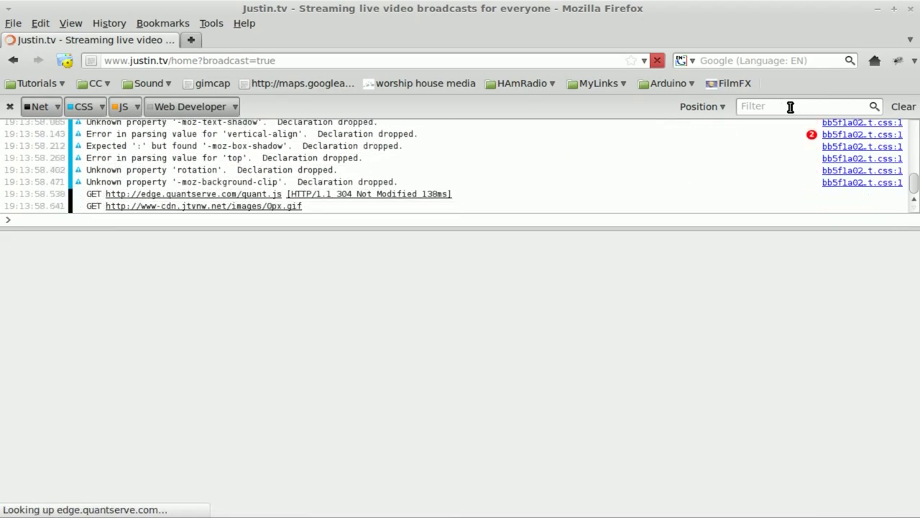
left_click(748, 107)
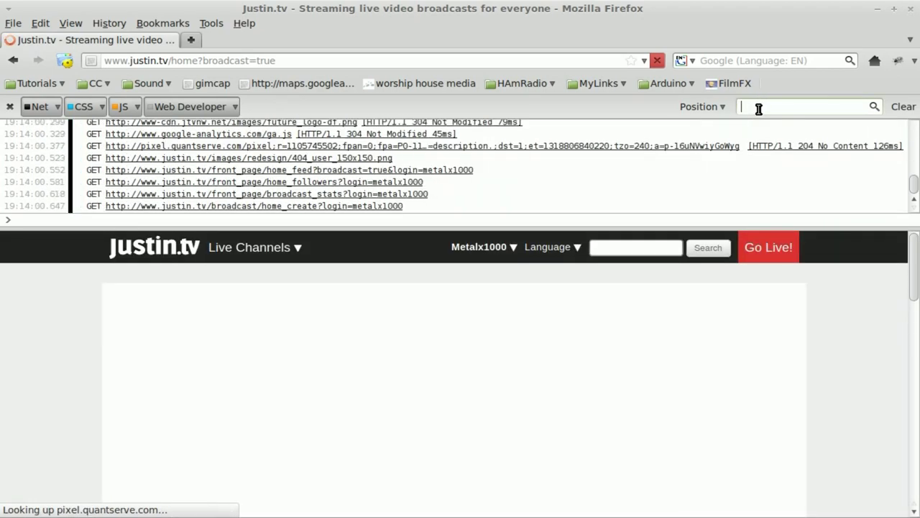
type("swf")
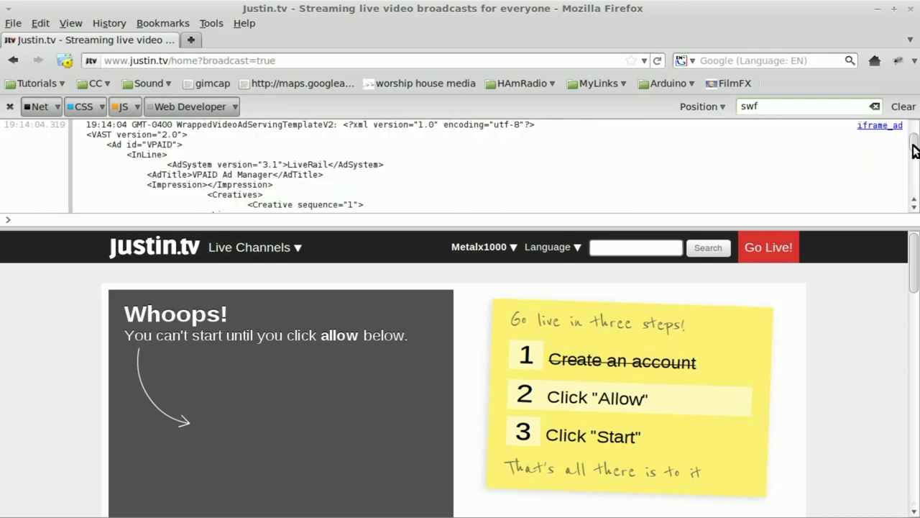
scroll(914, 150, "up", 3)
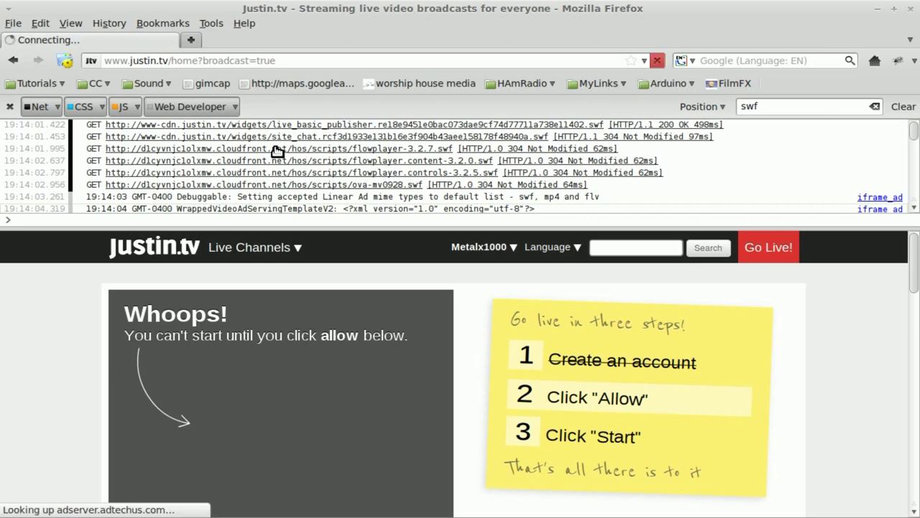
scroll(798, 368, "down", 5)
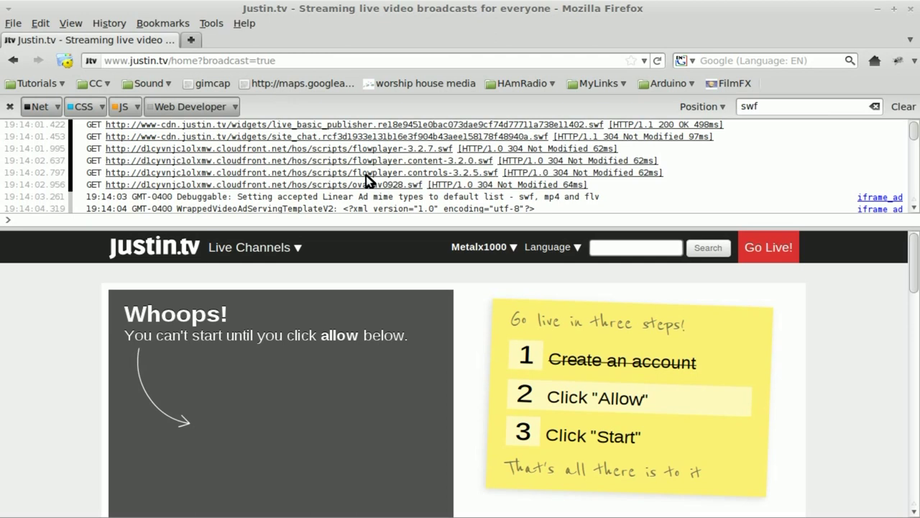
- Copy the request URL of the live_basic_publisher SWF and load it in a new tab, closing the request details
left_click(298, 126)
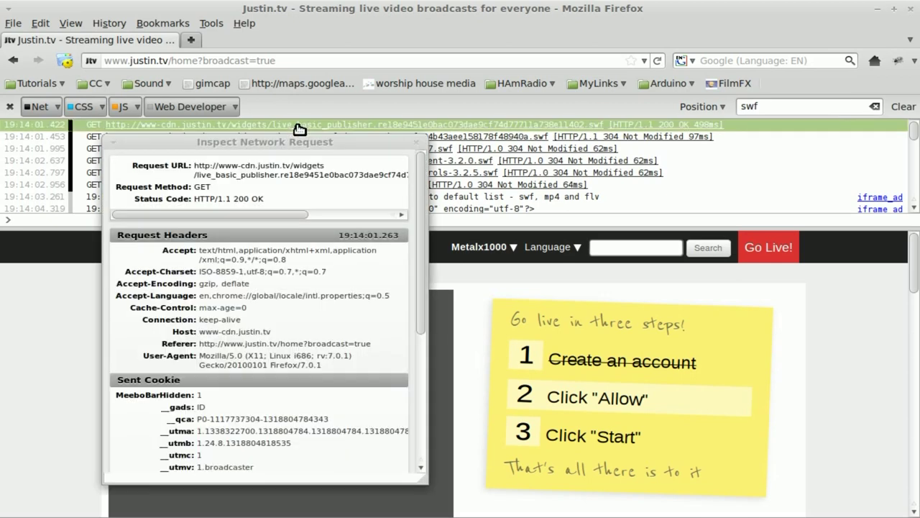
triple_click(228, 166)
key("ctrl+c")
left_click(192, 39)
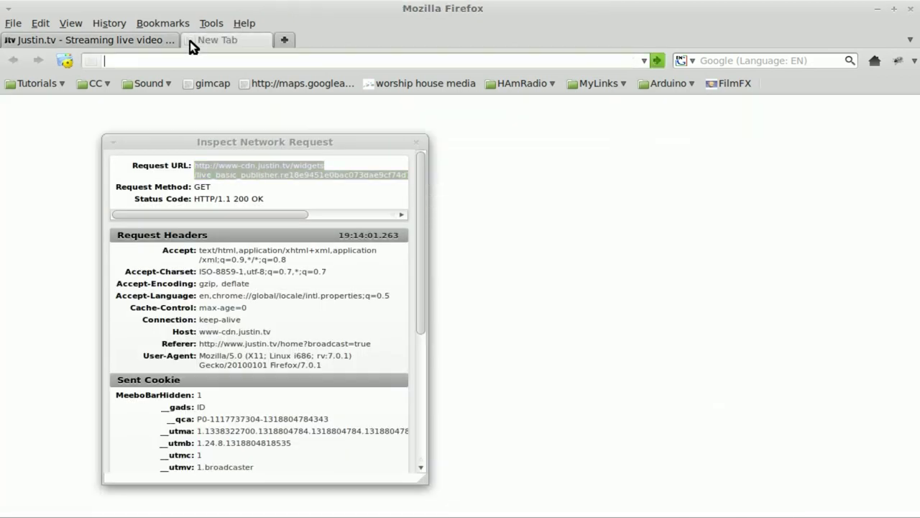
key("ctrl+v")
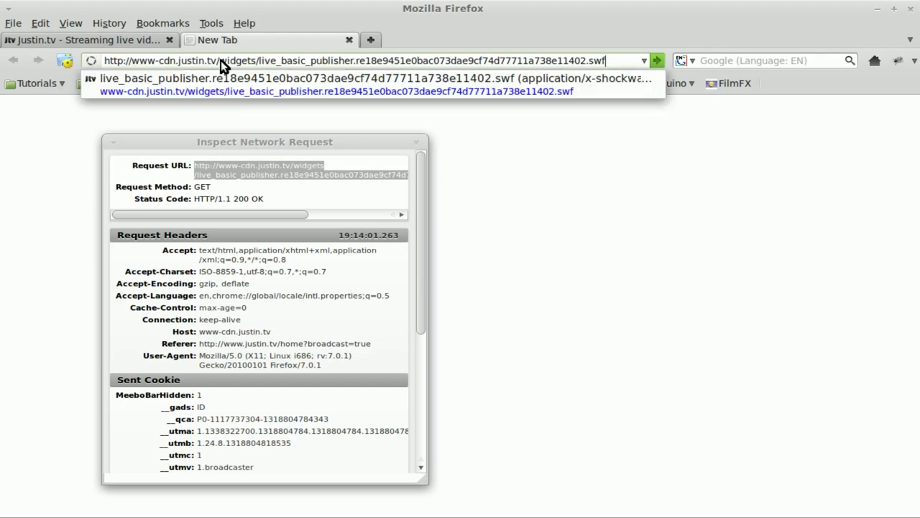
key("Return")
left_click(415, 142)
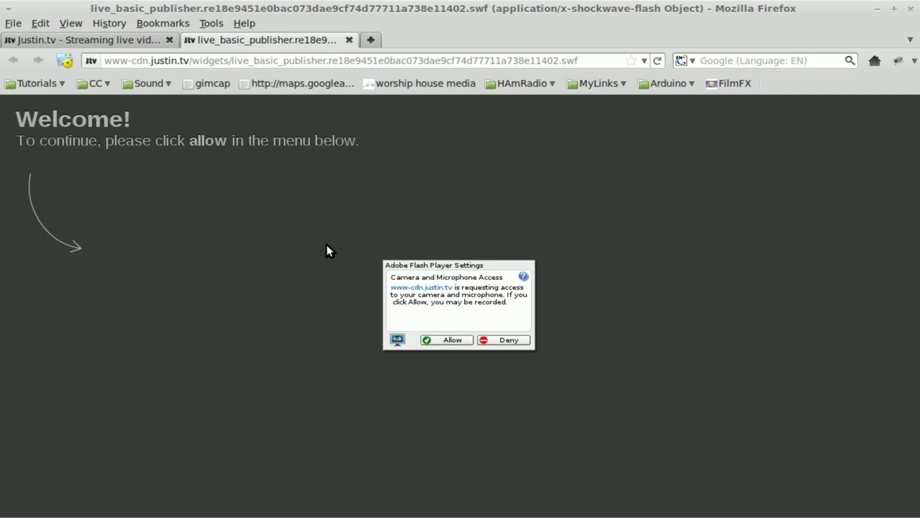
- Allow camera and microphone access for the publisher SWF, and close its tab after viewing the webcam preview
left_click(92, 37)
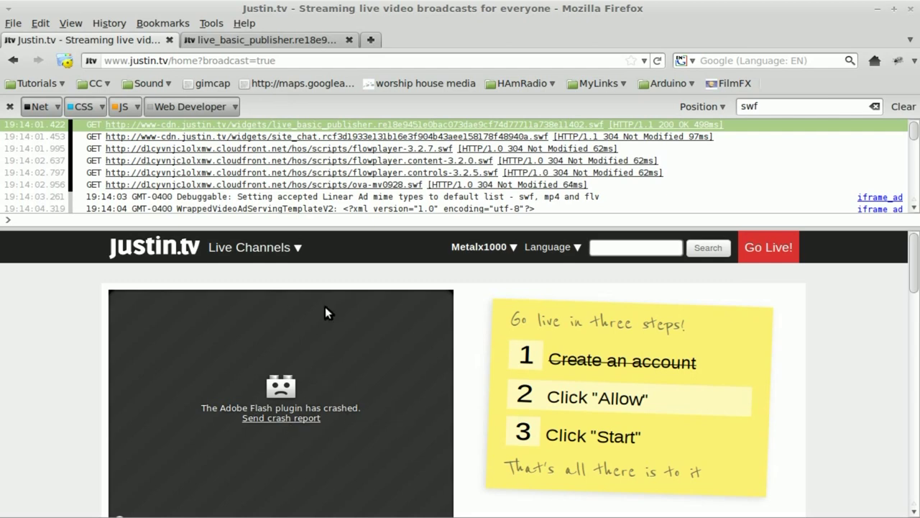
left_click(266, 40)
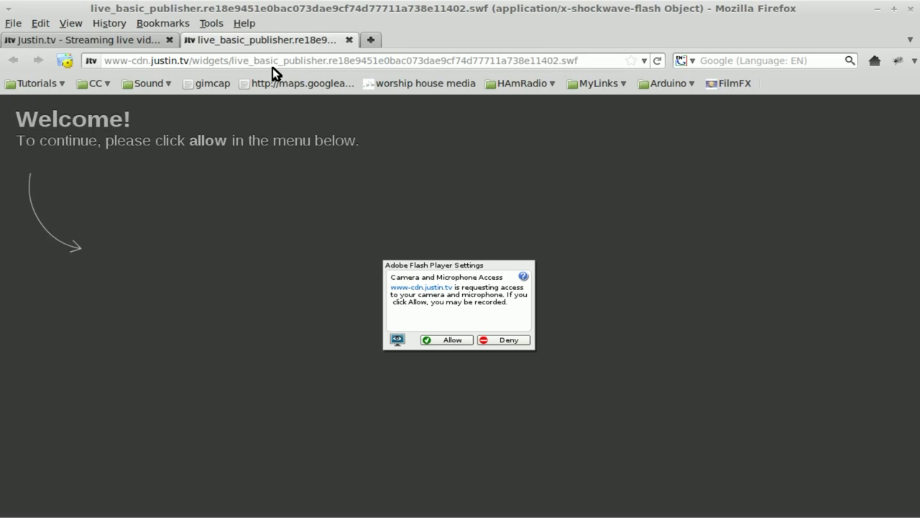
left_click(457, 340)
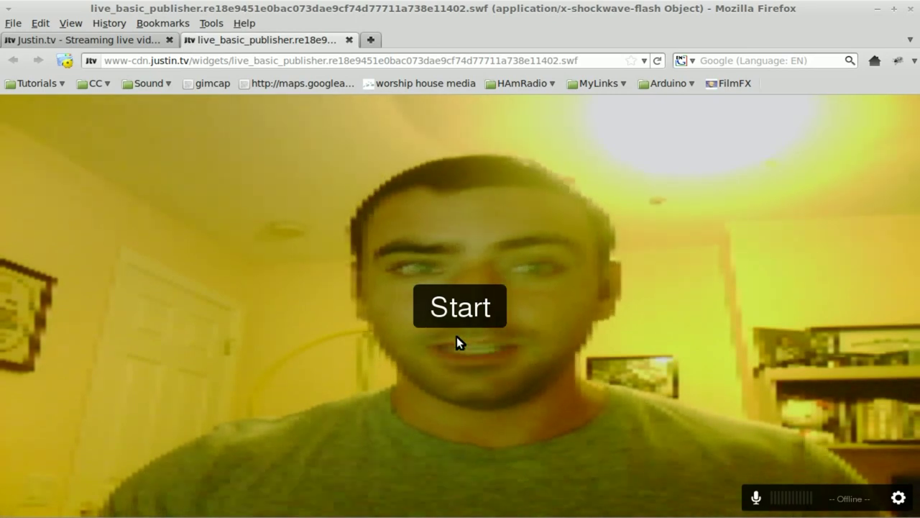
left_click(349, 40)
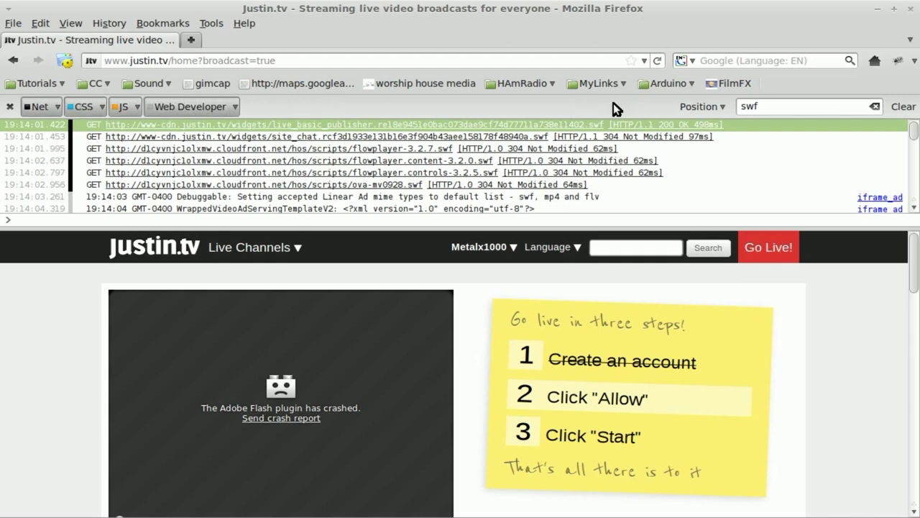
- Clear the web console log and check the installed Firefox version
left_click(901, 108)
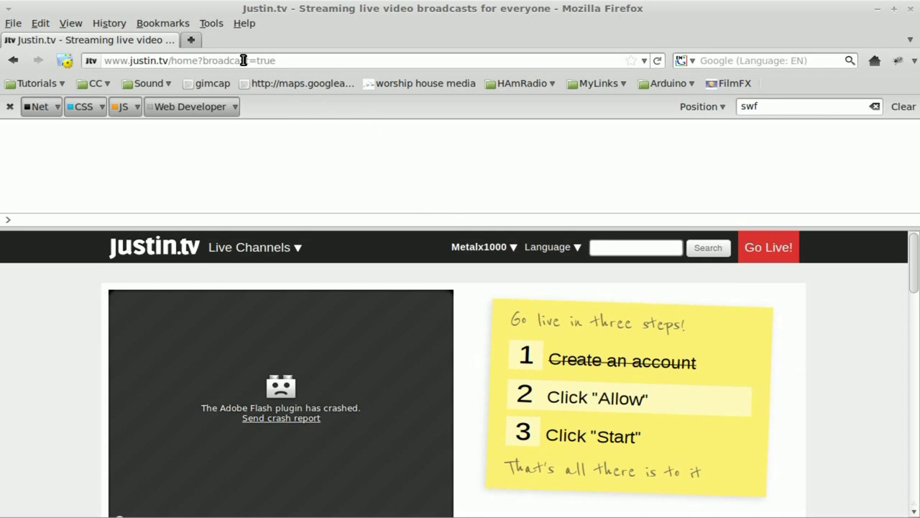
left_click(242, 23)
left_click(300, 117)
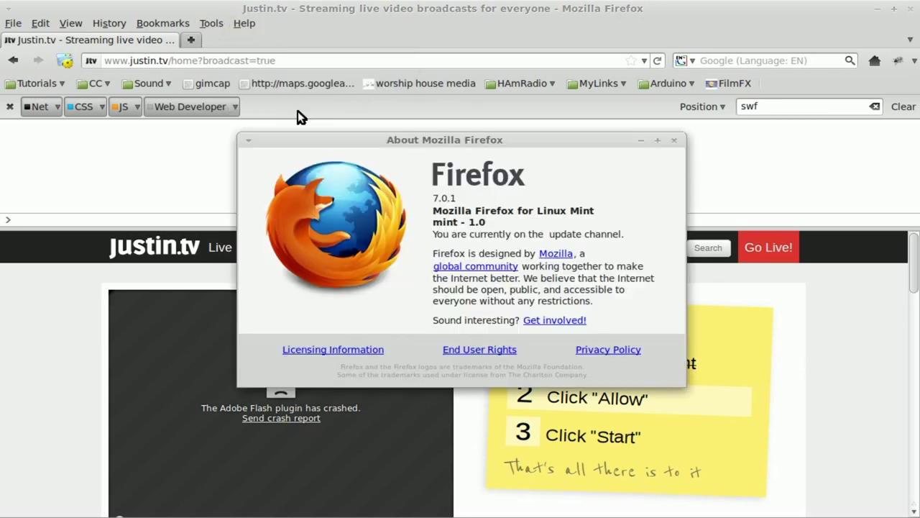
left_click(673, 141)
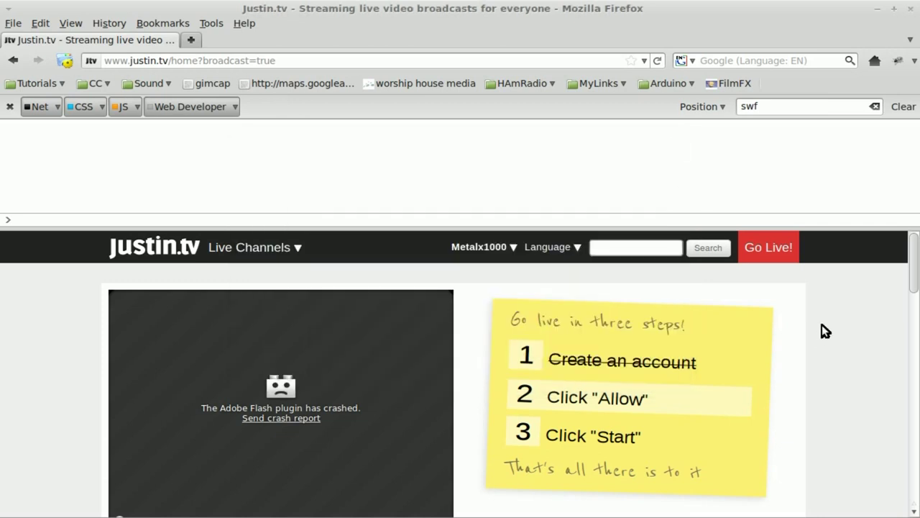
- Reopen the web console, reload the broadcast page and filter the new requests for "swf"
key("ctrl+shift+k")
key("ctrl+shift+k")
key("ctrl+shift+k")
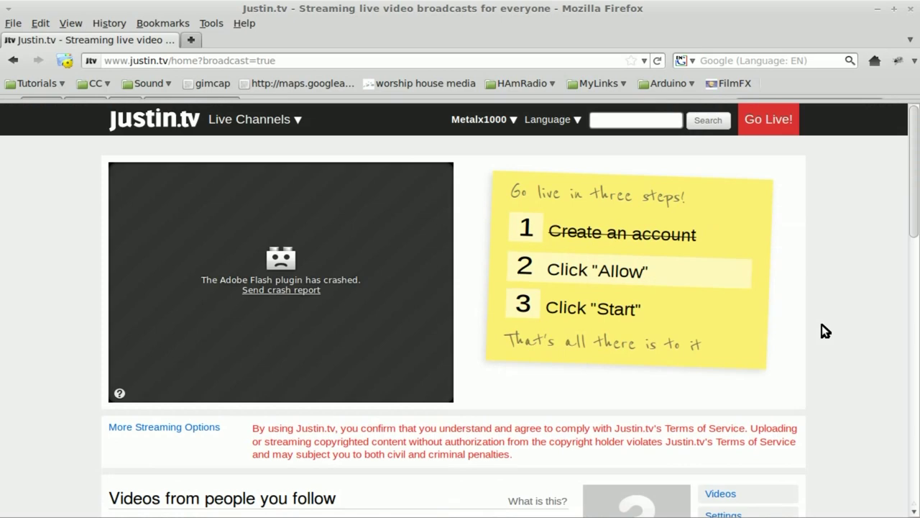
key("ctrl+shift+k")
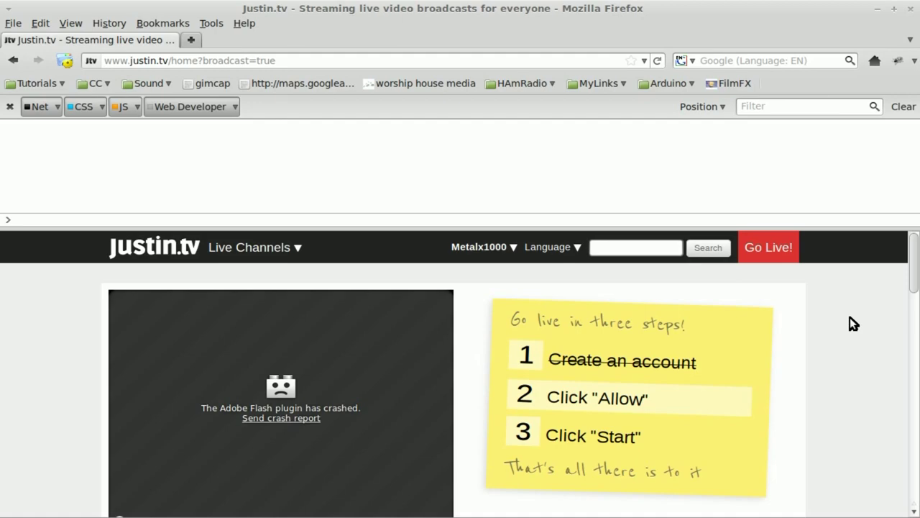
key("F5")
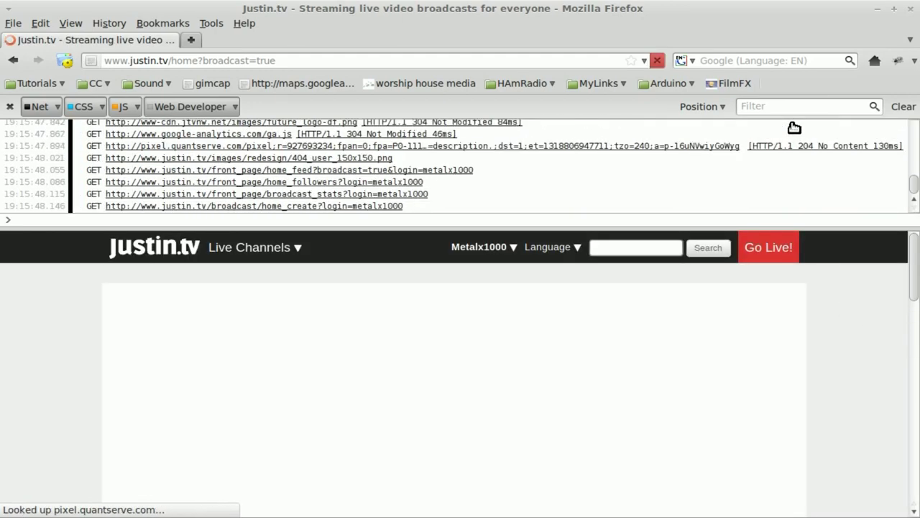
left_click(782, 106)
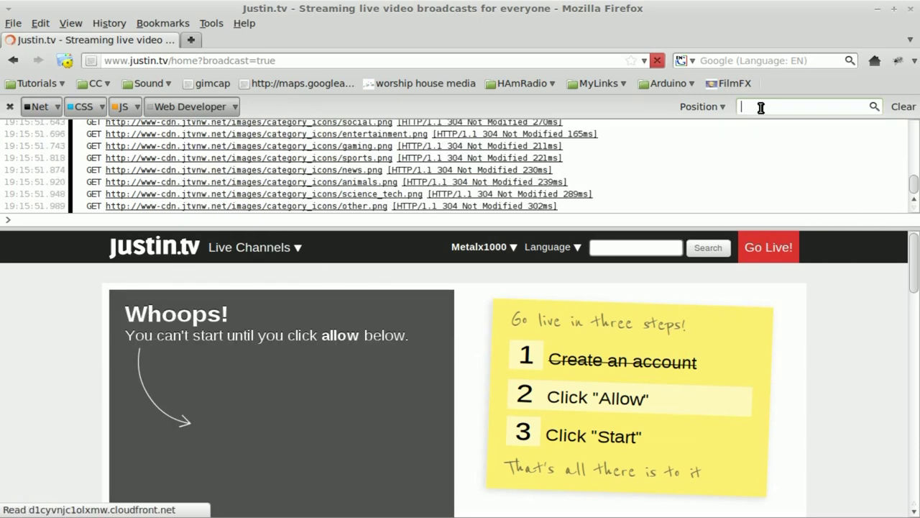
type("swf")
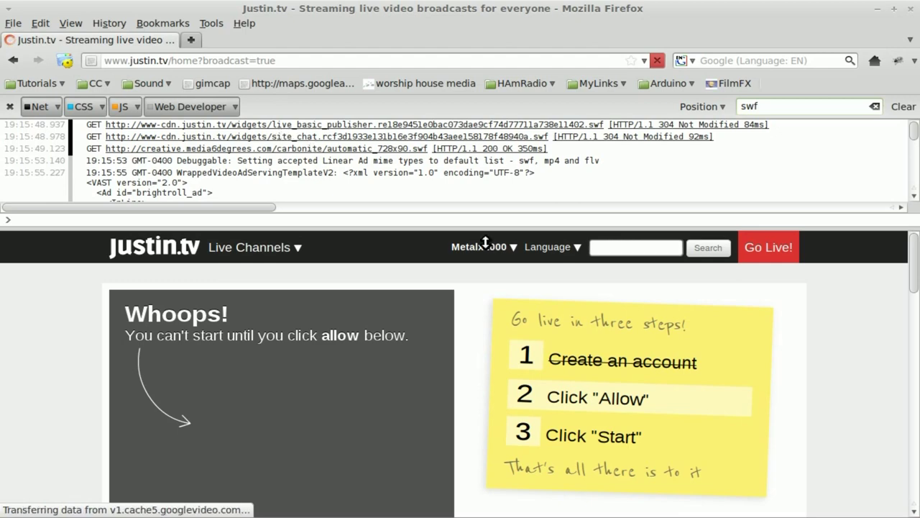
- Stop the advertisement video on the reloaded broadcast page and return to the page's beginning
scroll(790, 349, "down", 10)
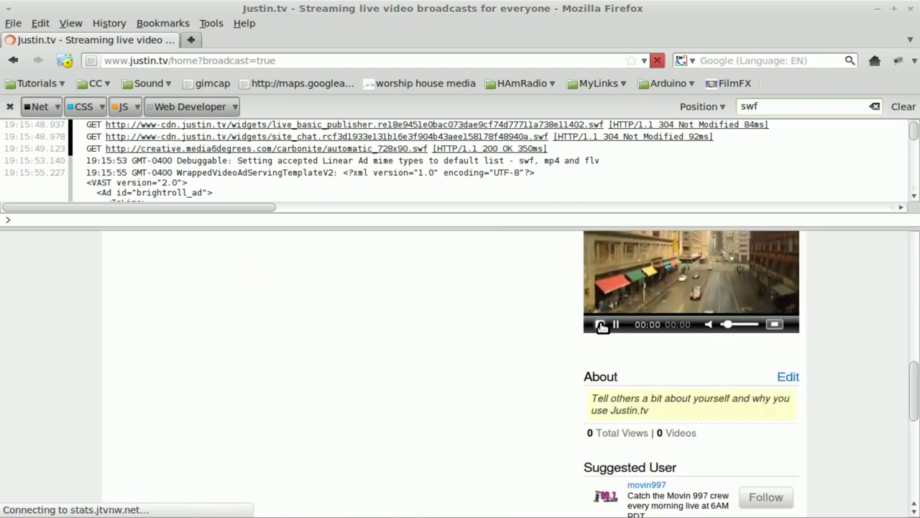
scroll(496, 332, "up", 5)
scroll(547, 337, "down", 5)
mouse_move(597, 324)
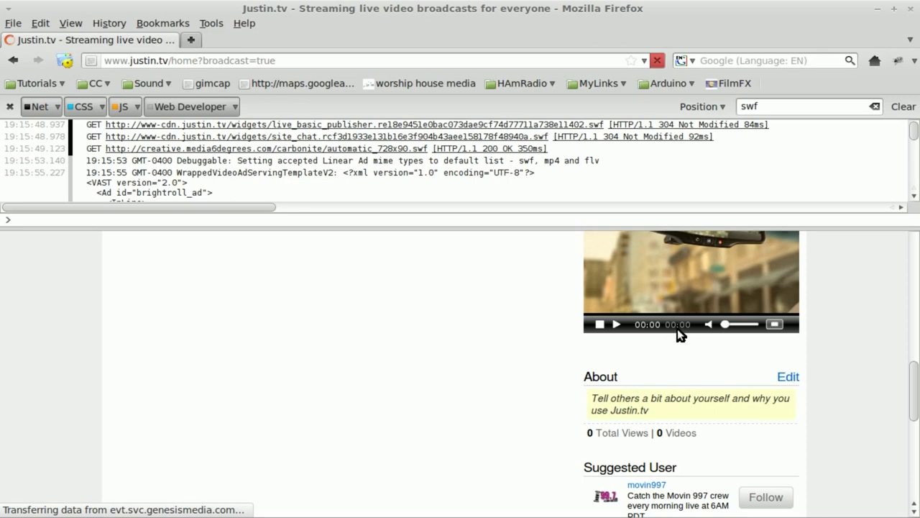
scroll(841, 331, "up", 10)
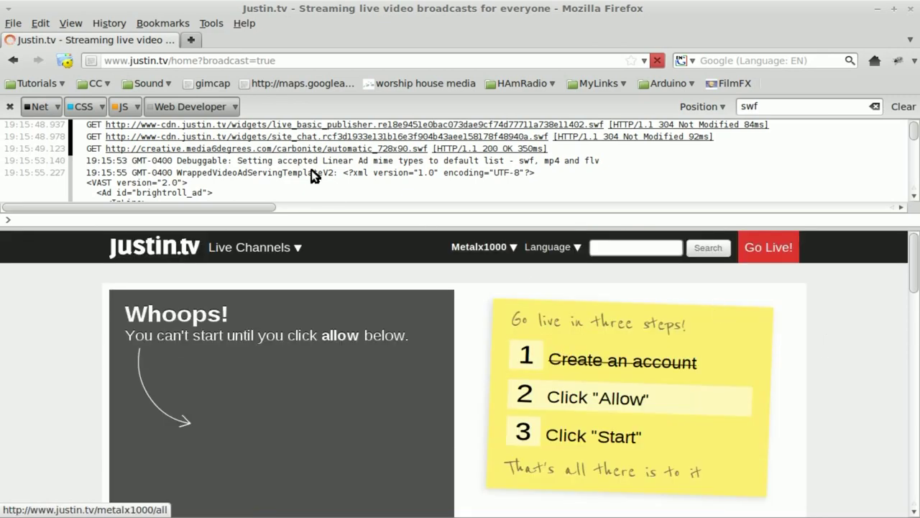
- Open the live_basic_publisher SWF directly in a new tab using its copied request URL, and dismiss the request details
left_click(216, 127)
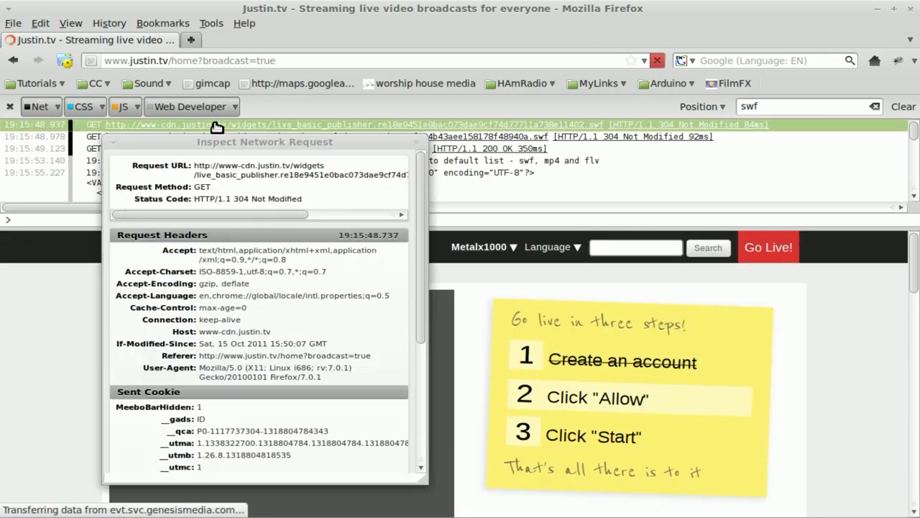
double_click(233, 167)
triple_click(233, 167)
key("ctrl+c")
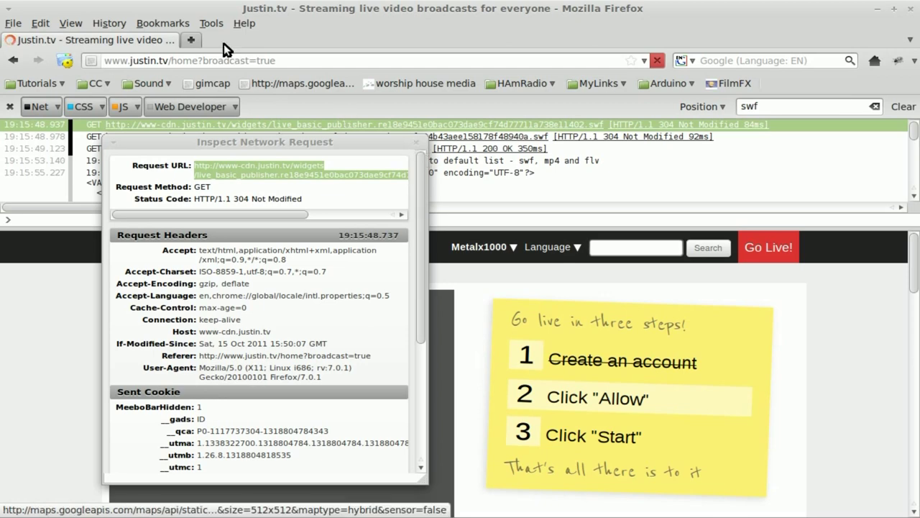
left_click(191, 40)
middle_click(211, 61)
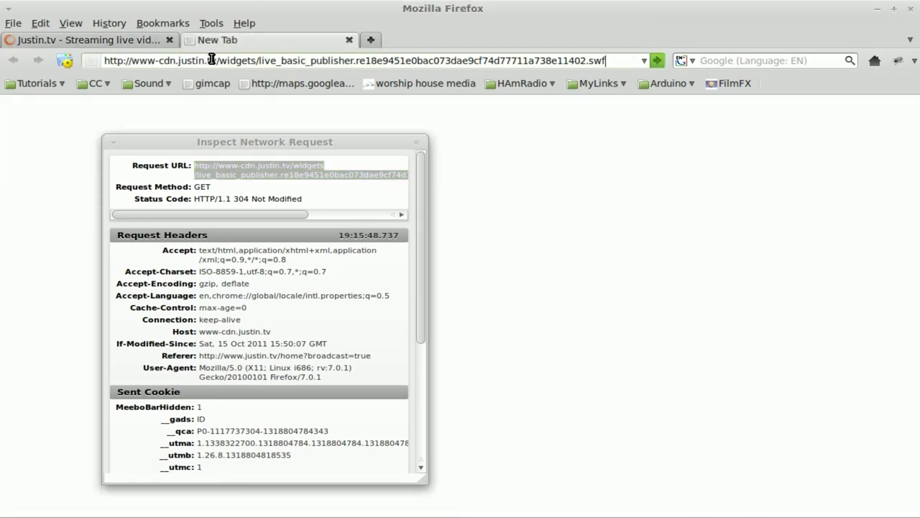
key("Return")
left_click(418, 142)
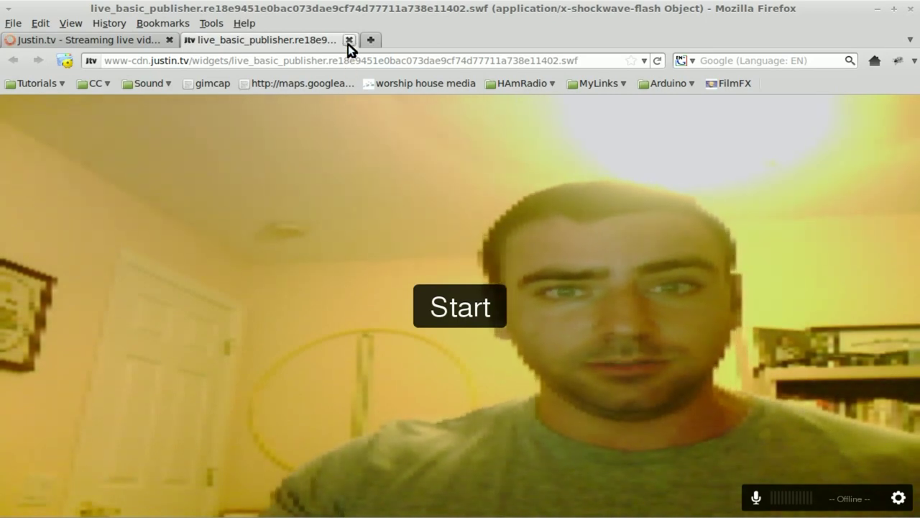
- Close the publisher SWF's tab, and stop and mute the advertisement video on the broadcast page
left_click(348, 40)
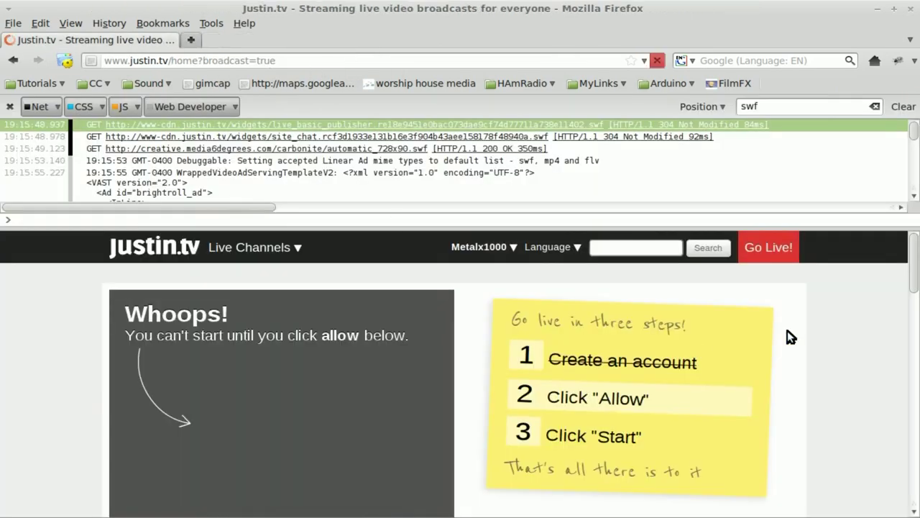
scroll(820, 345, "down", 10)
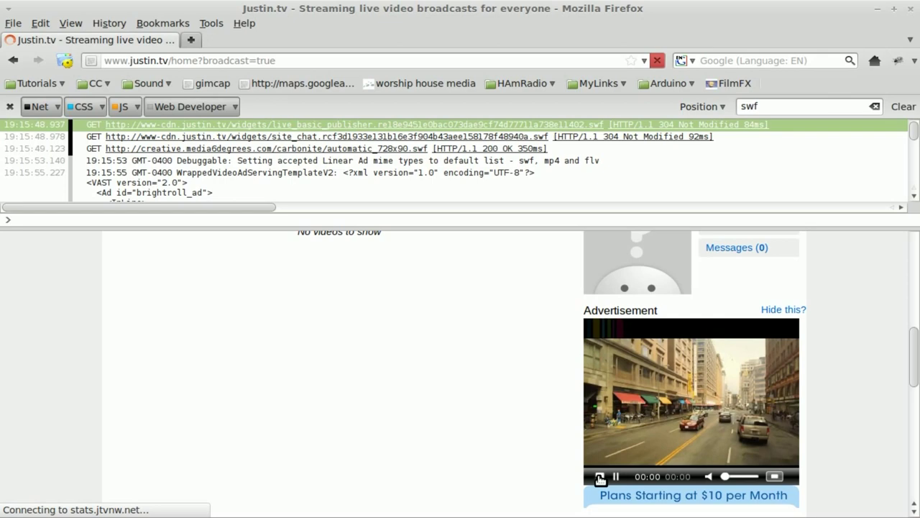
left_click(709, 477)
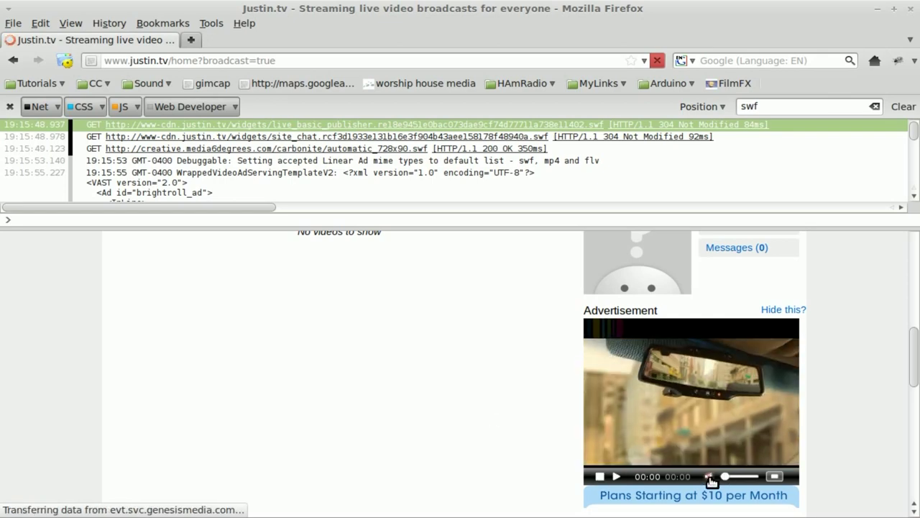
- Clear the web console's logged requests on the Justin.tv broadcast page
scroll(448, 343, "up", 10)
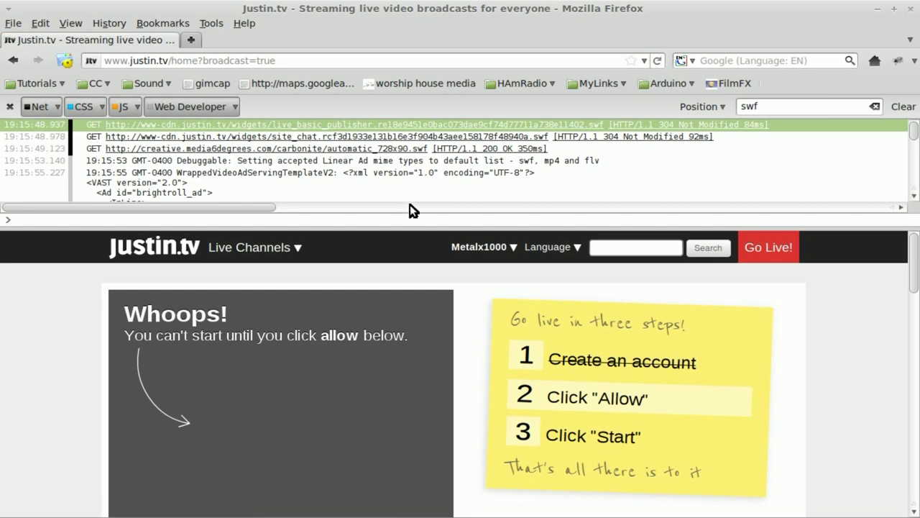
scroll(841, 382, "down", 2)
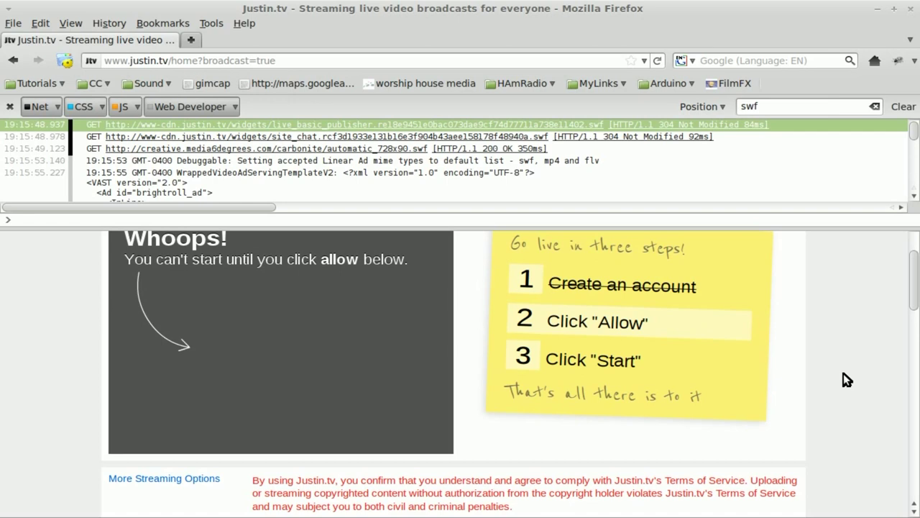
left_click(903, 106)
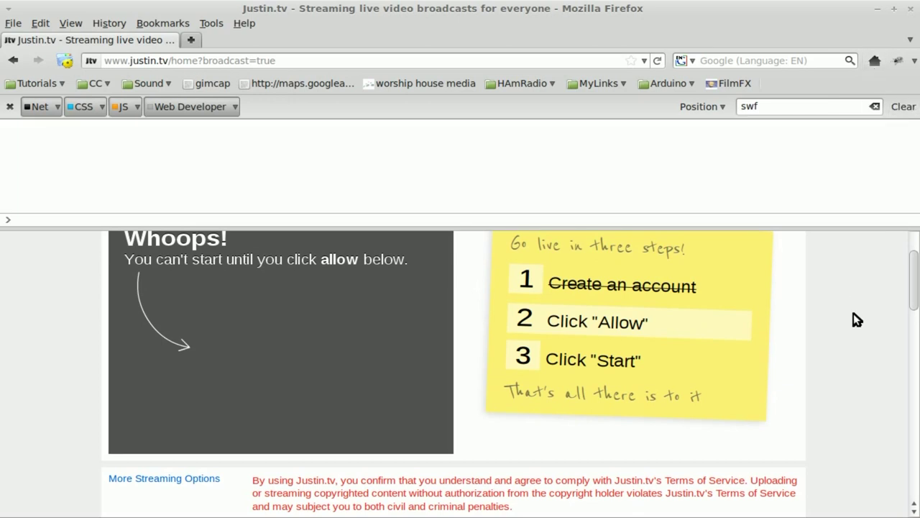
- Open the Firebug panel briefly, and close both the web console and Firebug to leave only the broadcast page showing
key("F12")
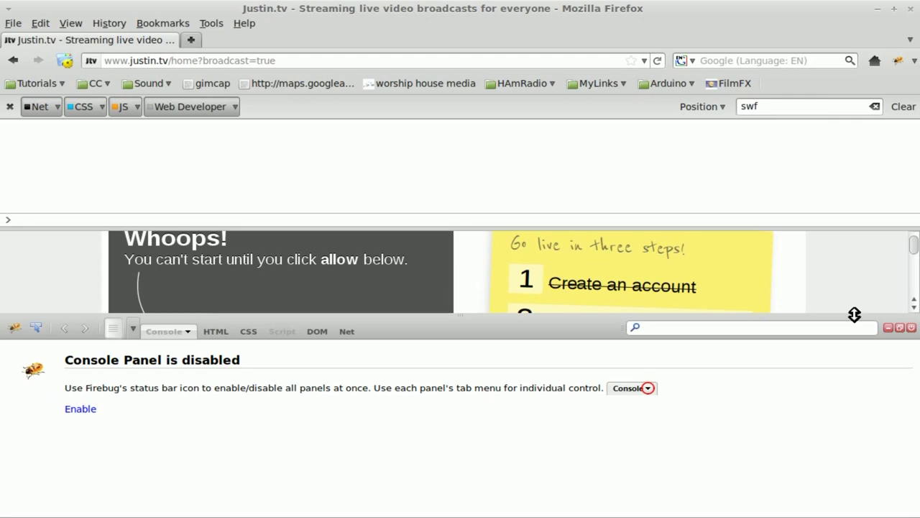
key("ctrl+shift+k")
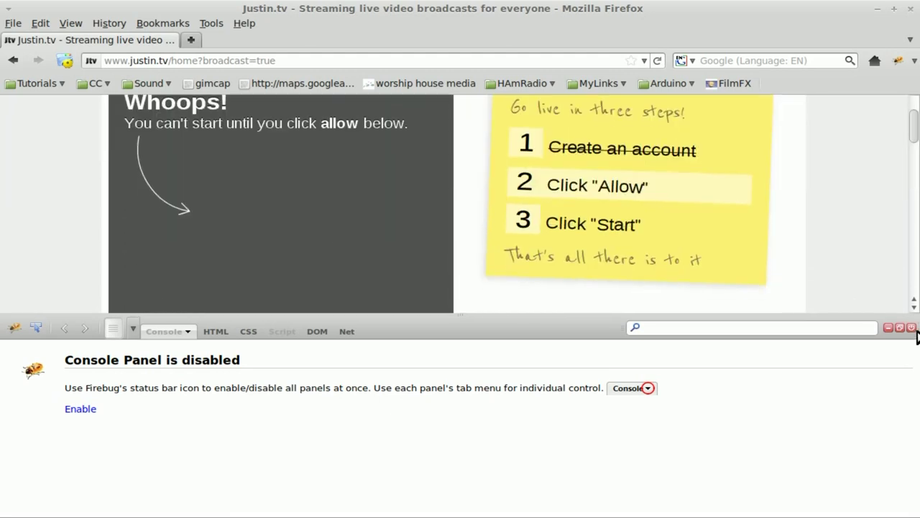
left_click(911, 327)
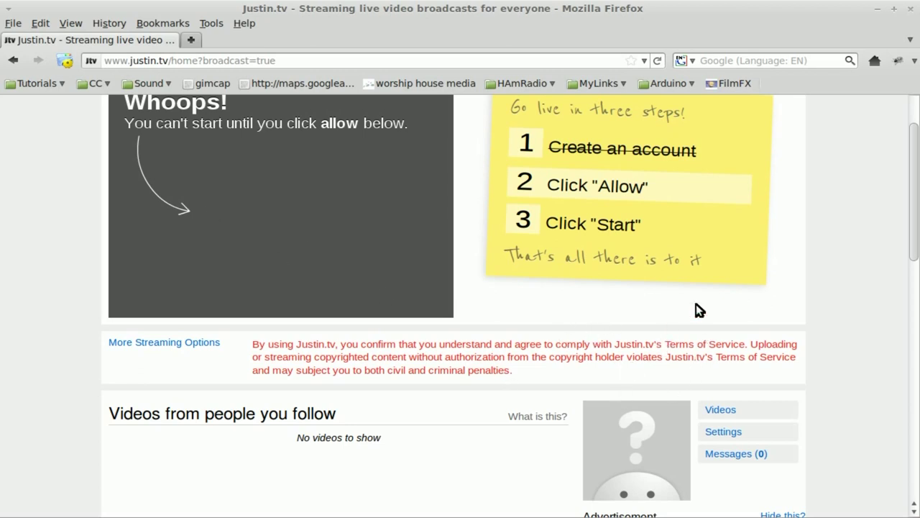
scroll(852, 337, "up", 2)
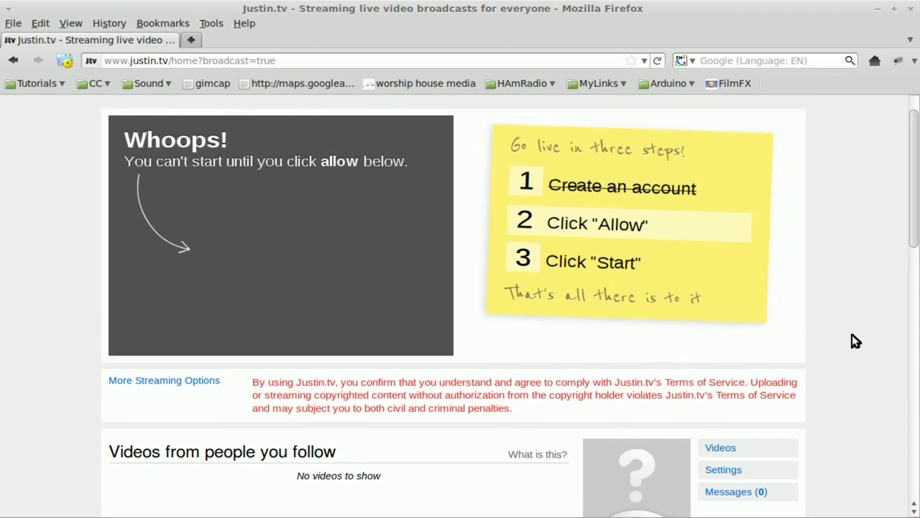